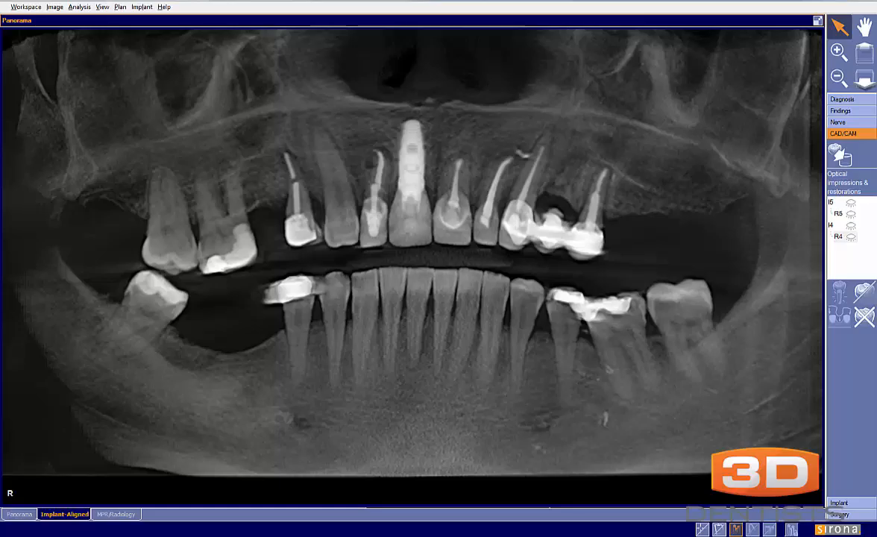
# Circle the upper molars, the canine and the scanned upper arch section freehand on the panorama, and clear the marks
pyautogui.moveTo(180, 156)
pyautogui.mouseDown()
pyautogui.moveTo(127, 218)
pyautogui.moveTo(206, 172)
pyautogui.mouseUp()
pyautogui.moveTo(291, 141)
pyautogui.mouseDown()
pyautogui.moveTo(221, 224)
pyautogui.moveTo(200, 162)
pyautogui.mouseUp()
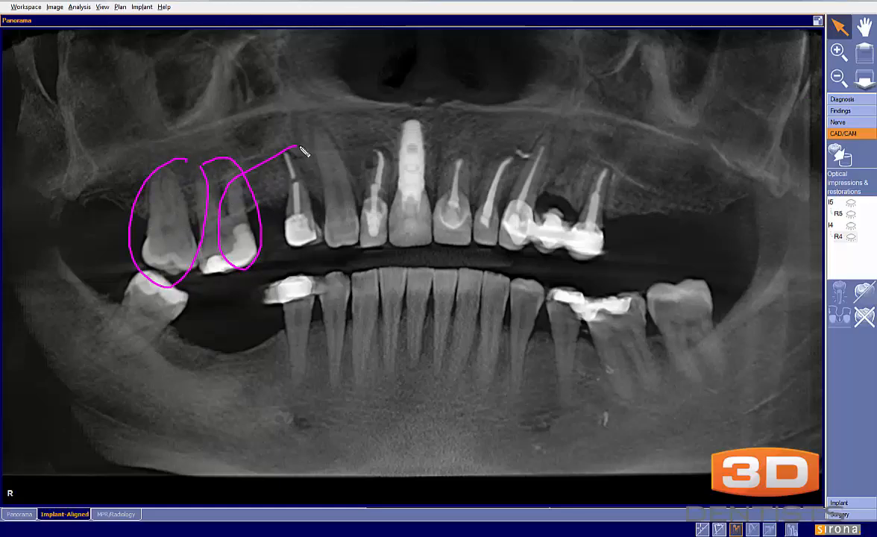
pyautogui.moveTo(329, 113)
pyautogui.mouseDown()
pyautogui.moveTo(357, 312)
pyautogui.moveTo(336, 141)
pyautogui.mouseUp()
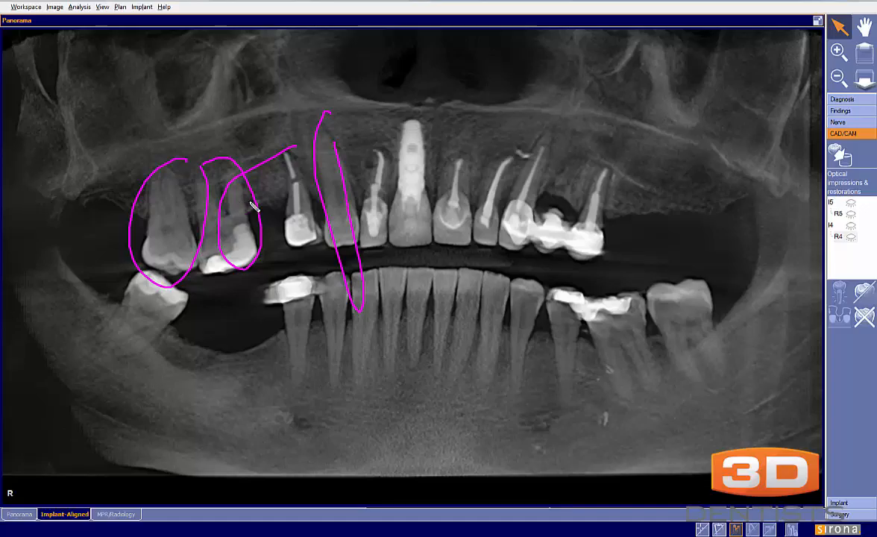
pyautogui.moveTo(123, 141)
pyautogui.mouseDown()
pyautogui.moveTo(402, 125)
pyautogui.moveTo(437, 167)
pyautogui.moveTo(432, 238)
pyautogui.moveTo(323, 274)
pyautogui.moveTo(111, 242)
pyautogui.moveTo(112, 148)
pyautogui.moveTo(138, 138)
pyautogui.mouseUp()
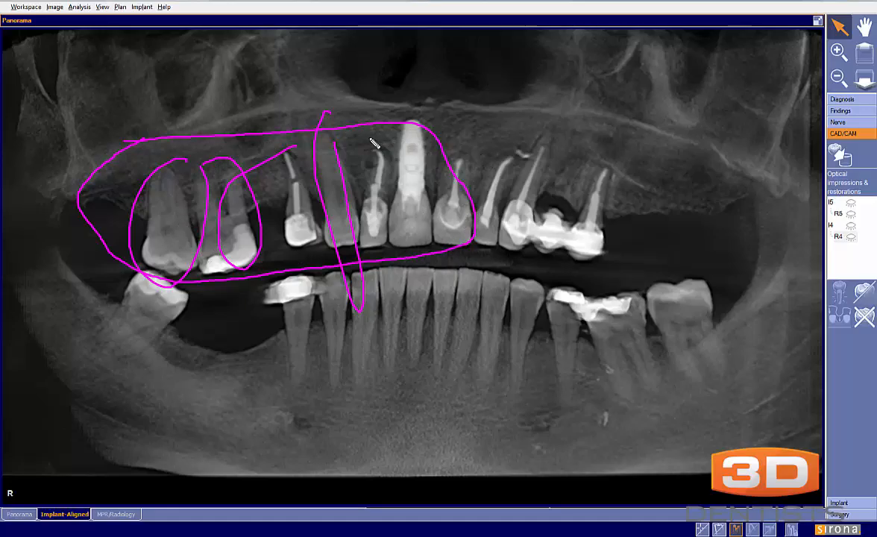
pyautogui.press('Escape')
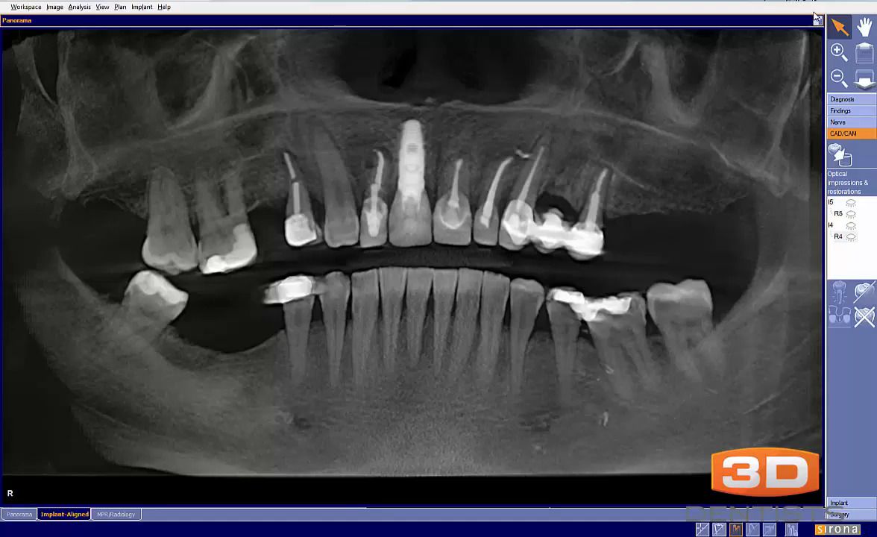
# Show optical impressions I5 and I4 with restorations R5 and R4 on the panorama, and mark their list entries with a freehand circle
pyautogui.click(850, 211)
pyautogui.click(850, 213)
pyautogui.click(850, 225)
pyautogui.click(850, 237)
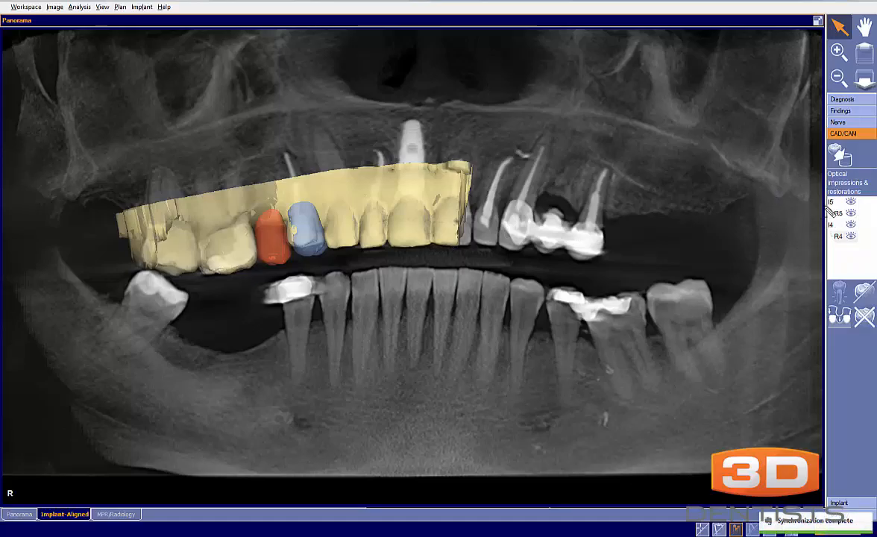
pyautogui.moveTo(854, 180)
pyautogui.mouseDown()
pyautogui.moveTo(832, 258)
pyautogui.moveTo(863, 191)
pyautogui.mouseUp()
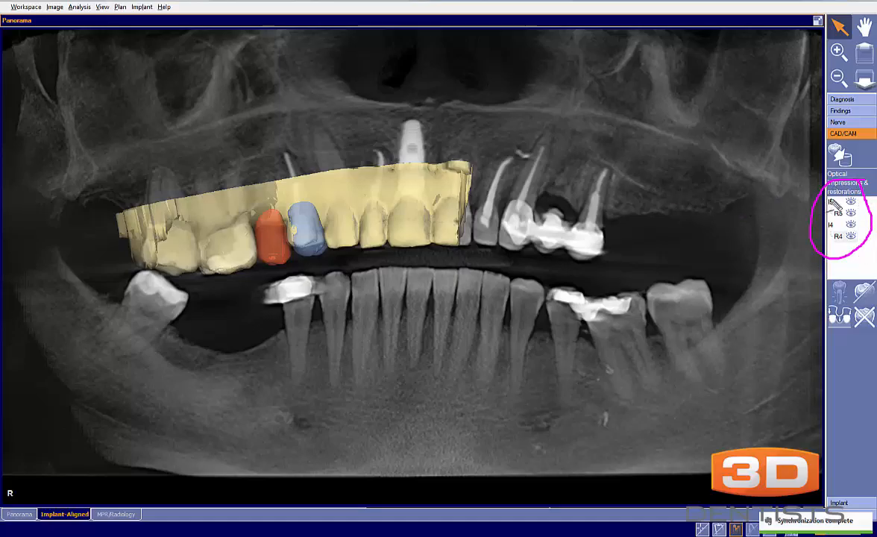
pyautogui.moveTo(811, 200)
pyautogui.mouseDown()
pyautogui.moveTo(827, 201)
pyautogui.moveTo(828, 223)
pyautogui.mouseUp()
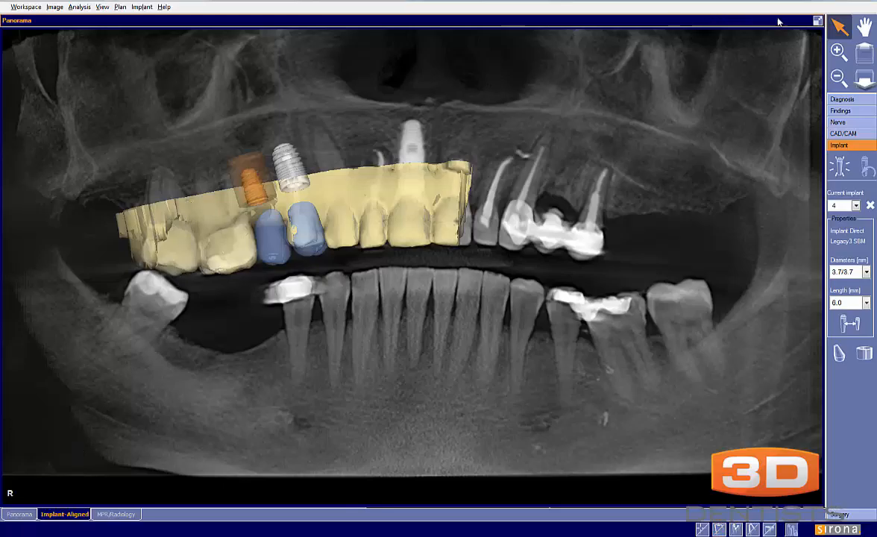
# Select implant 5 in the tangential view and examine its position in the enlarged cross-sectional view
pyautogui.click(818, 20)
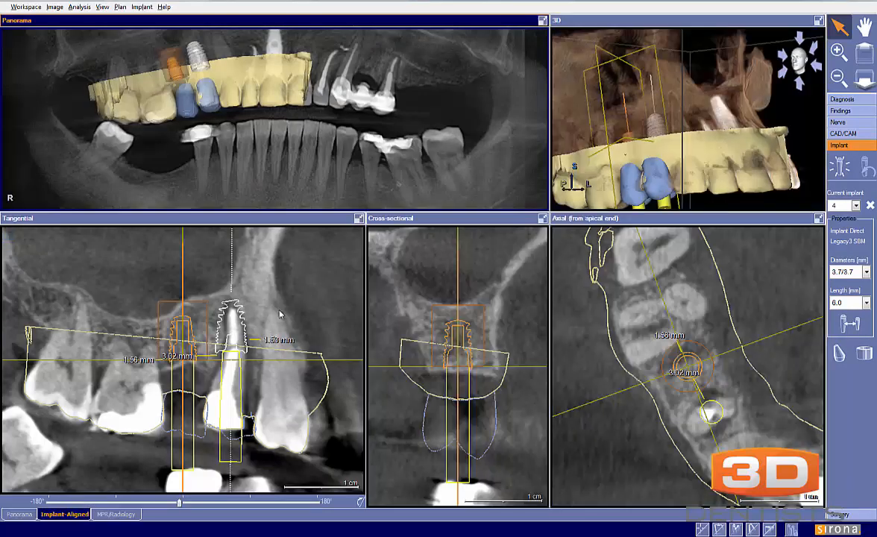
pyautogui.click(225, 309)
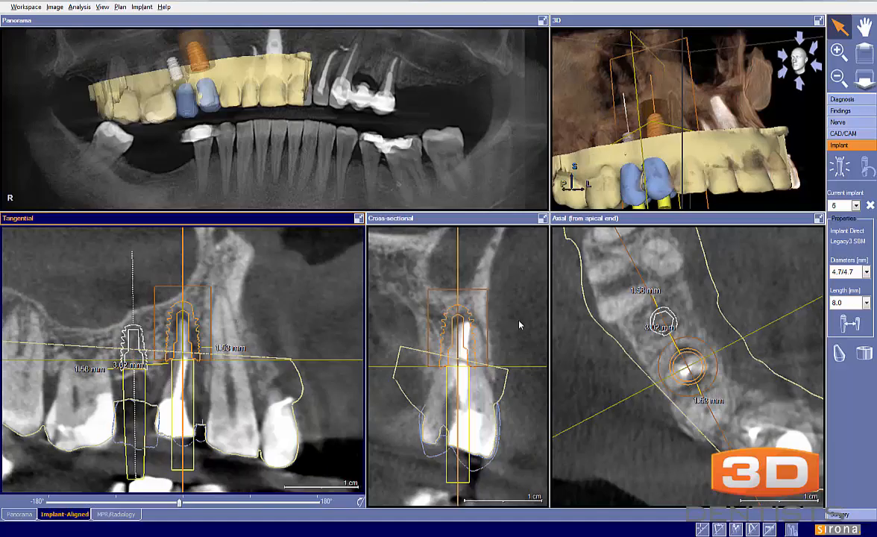
pyautogui.click(520, 324)
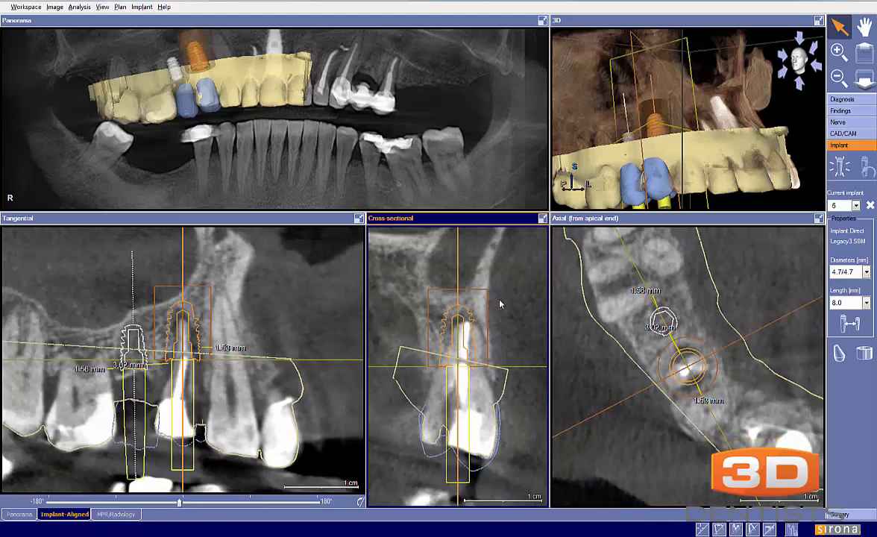
pyautogui.click(541, 219)
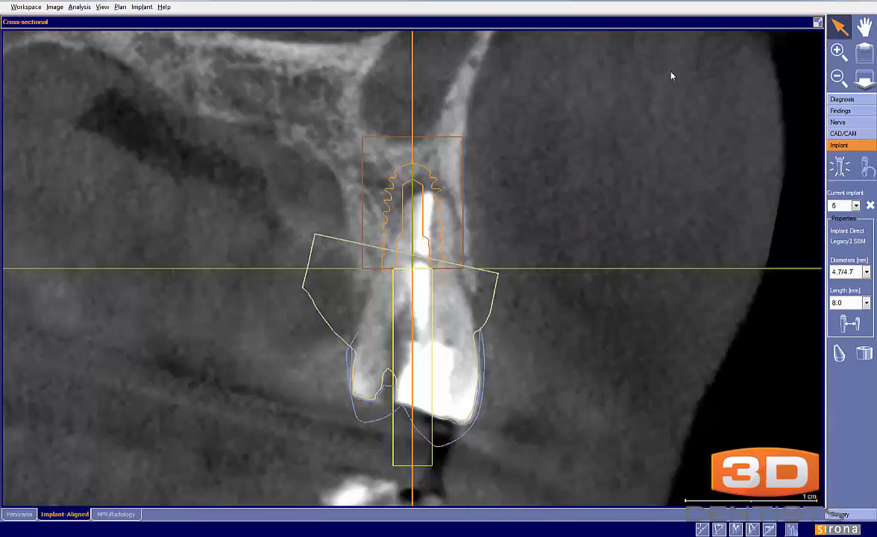
pyautogui.click(816, 23)
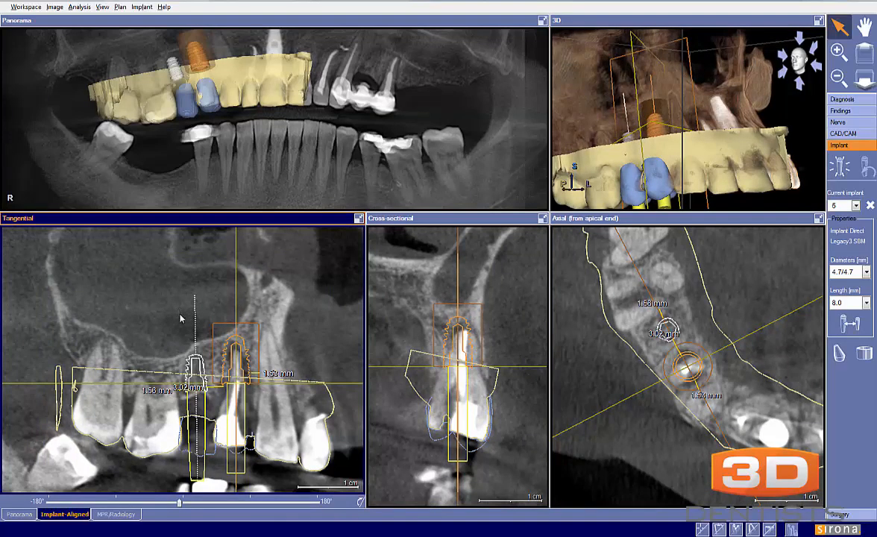
# Rotate the slices slightly around implant 5 and browse the enlarged axial view up to the maxillary sinuses
pyautogui.moveTo(179, 503)
pyautogui.mouseDown()
pyautogui.moveTo(208, 506)
pyautogui.moveTo(154, 497)
pyautogui.moveTo(195, 504)
pyautogui.moveTo(184, 502)
pyautogui.mouseUp()
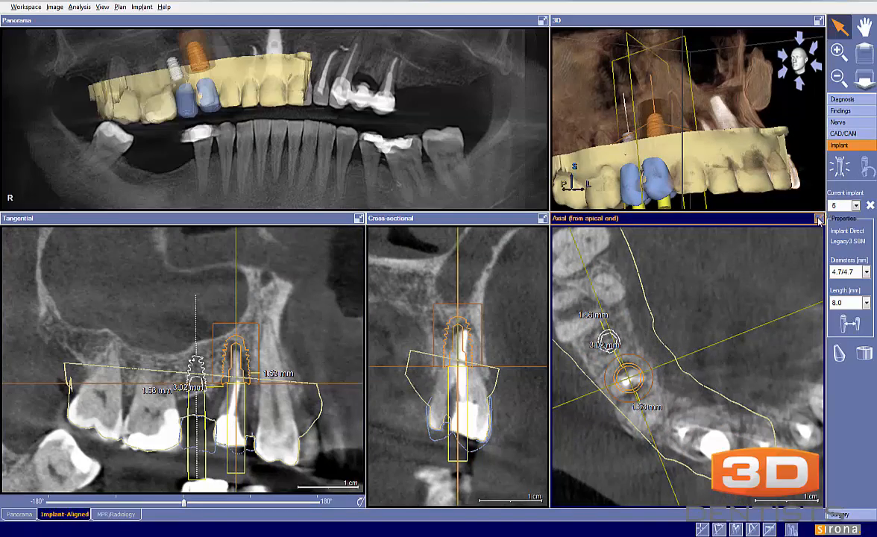
pyautogui.click(819, 217)
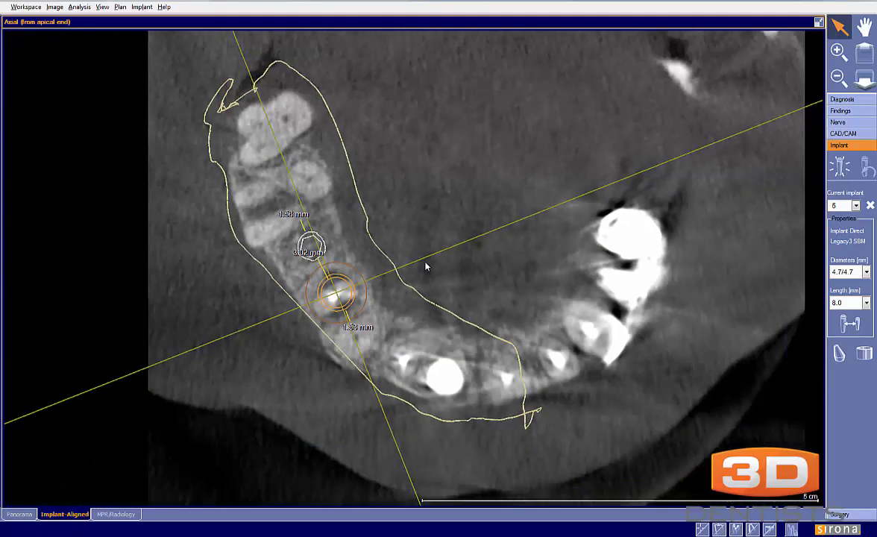
pyautogui.moveTo(427, 266); pyautogui.dragTo(552, 71)
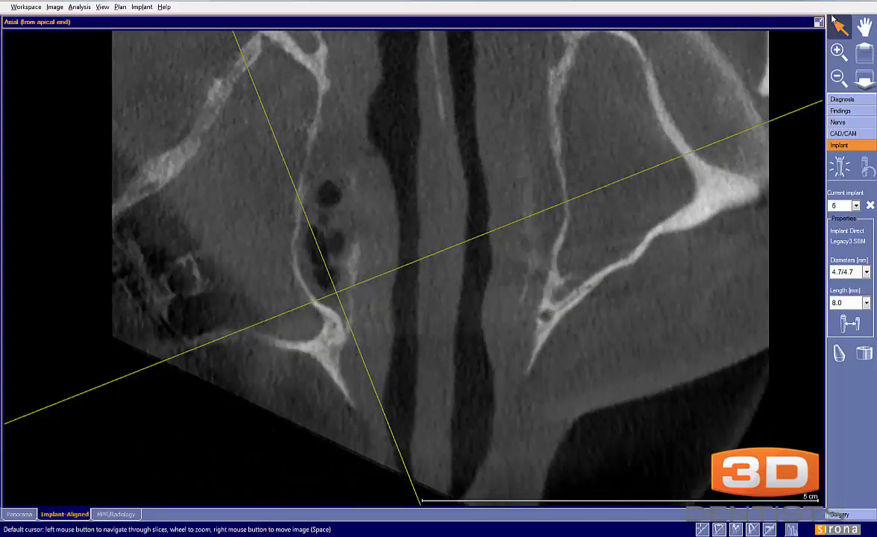
pyautogui.click(819, 22)
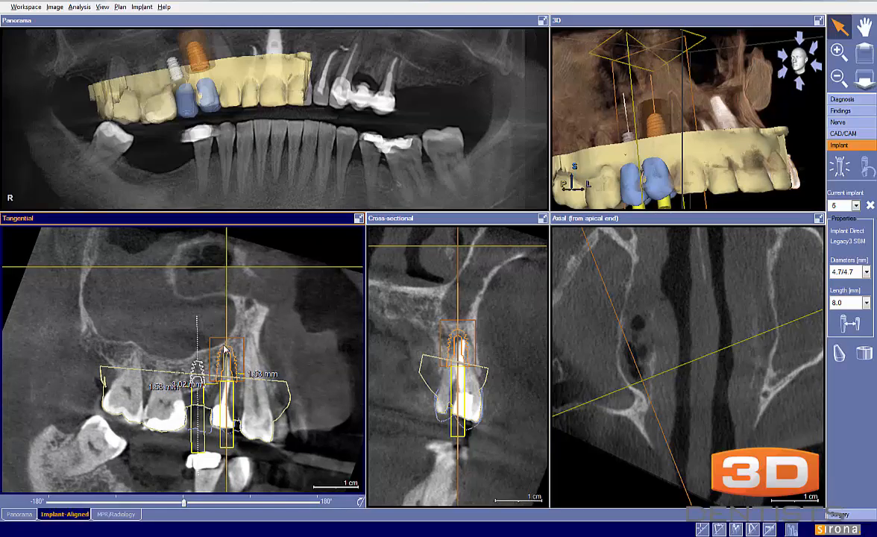
# Trace the ridge outline around implant 5 in the enlarged cross-sectional view, and clear the tracing
pyautogui.click(494, 319)
pyautogui.scroll(2, 494, 320)
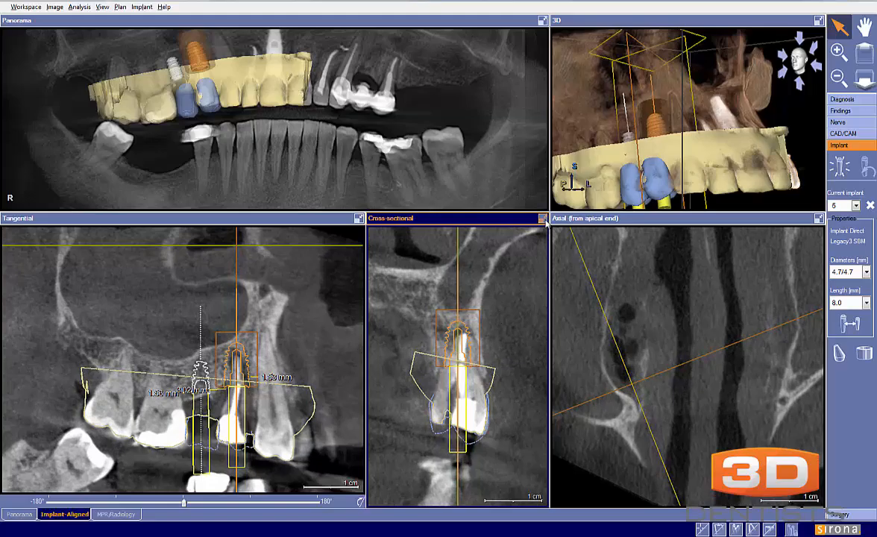
pyautogui.doubleClick(500, 218)
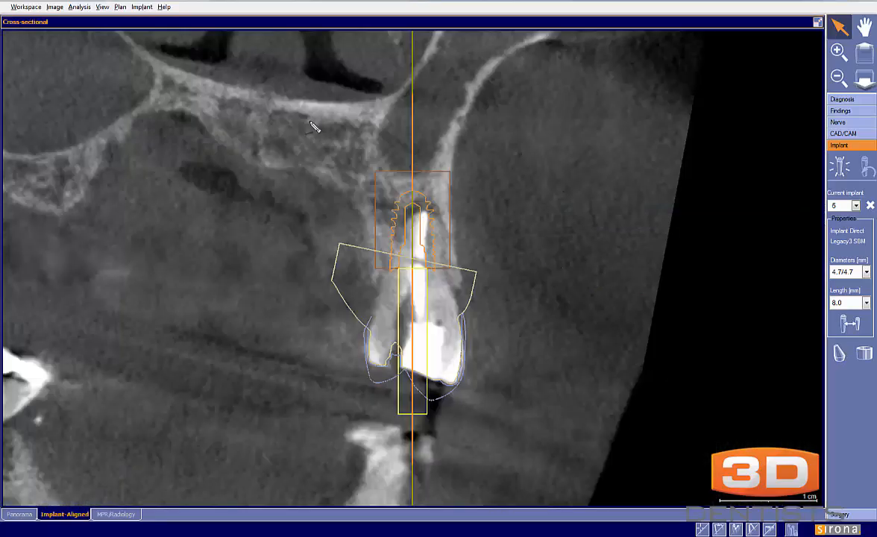
pyautogui.moveTo(280, 170)
pyautogui.mouseDown()
pyautogui.moveTo(313, 179)
pyautogui.moveTo(352, 211)
pyautogui.moveTo(343, 238)
pyautogui.moveTo(364, 280)
pyautogui.moveTo(439, 289)
pyautogui.moveTo(457, 282)
pyautogui.moveTo(451, 162)
pyautogui.moveTo(466, 119)
pyautogui.mouseUp()
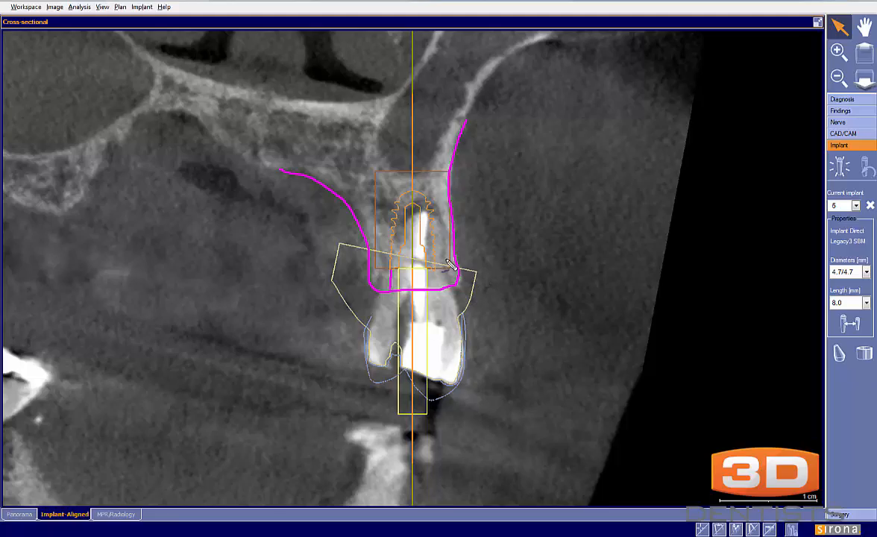
pyautogui.press('Escape')
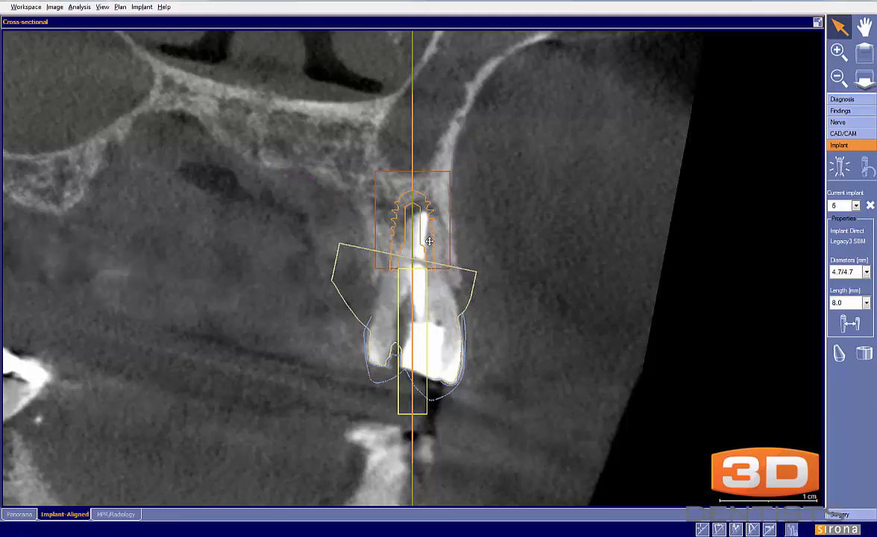
pyautogui.click(817, 23)
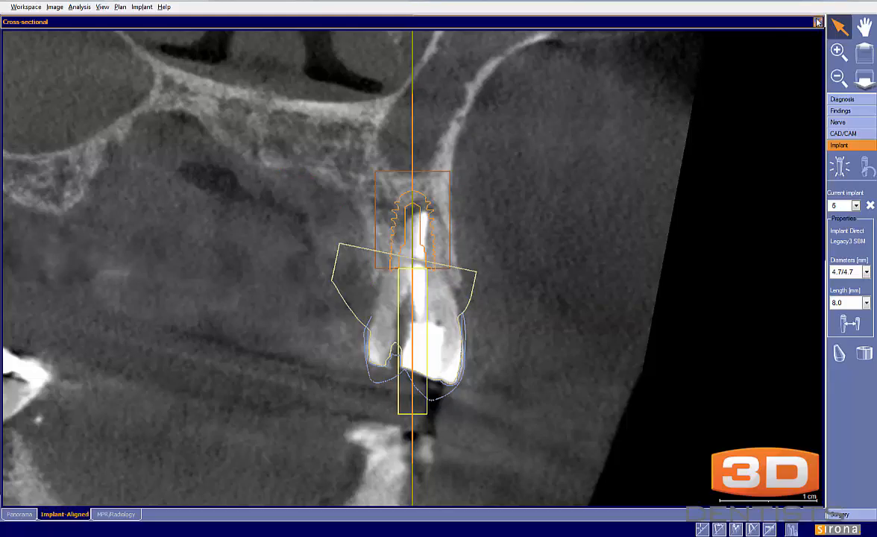
# Set implant 5 to diameter 4.2/4.2 mm and length 10.0 mm while checking its fit in the cross-section
pyautogui.moveTo(450, 295); pyautogui.dragTo(467, 331)
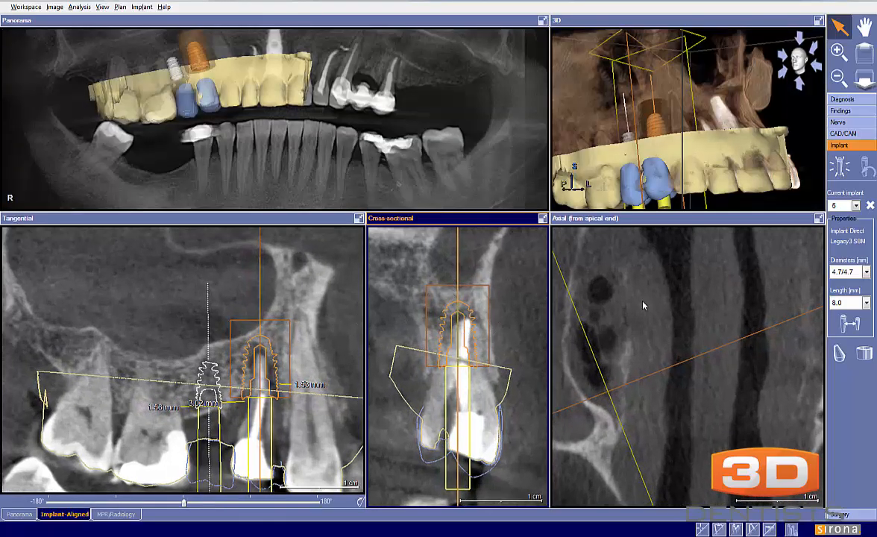
pyautogui.click(866, 273)
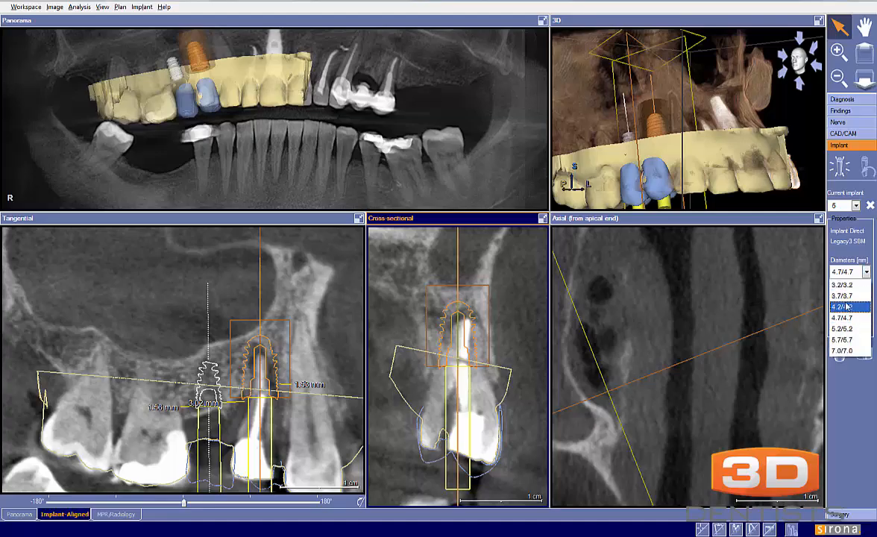
pyautogui.click(846, 306)
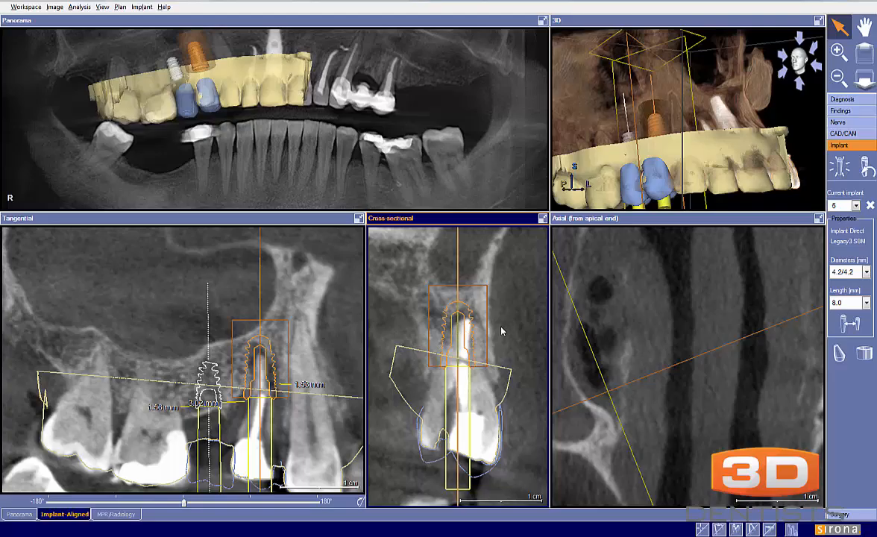
pyautogui.scroll(2, 492, 351)
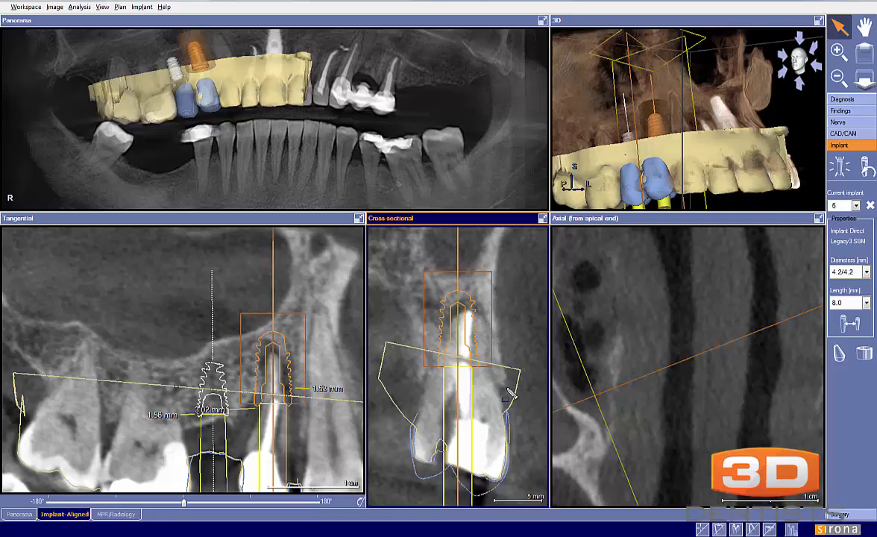
pyautogui.moveTo(509, 384)
pyautogui.mouseDown()
pyautogui.moveTo(419, 388)
pyautogui.moveTo(415, 346)
pyautogui.moveTo(469, 329)
pyautogui.mouseUp()
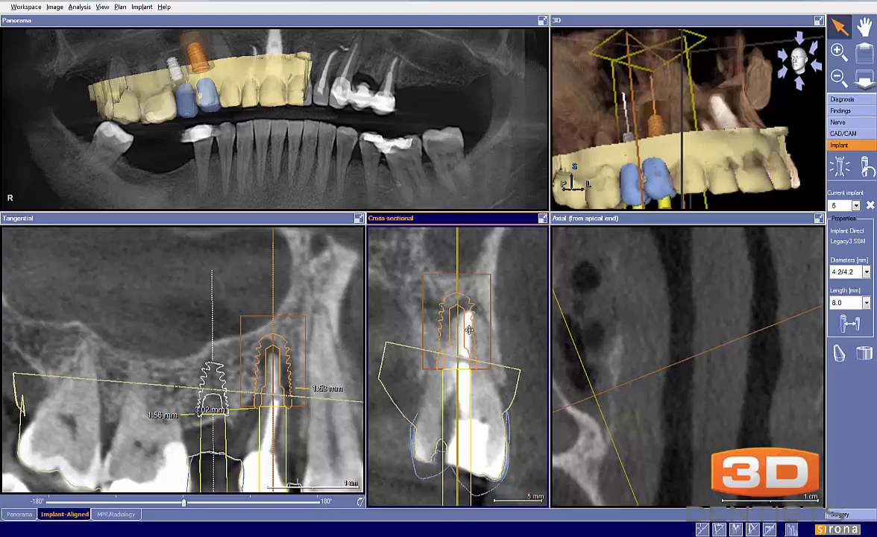
pyautogui.click(850, 302)
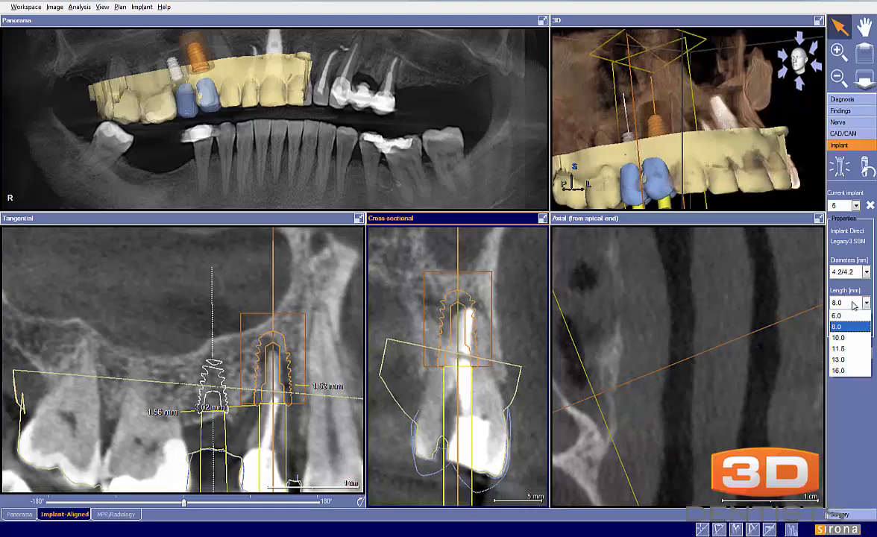
pyautogui.click(839, 337)
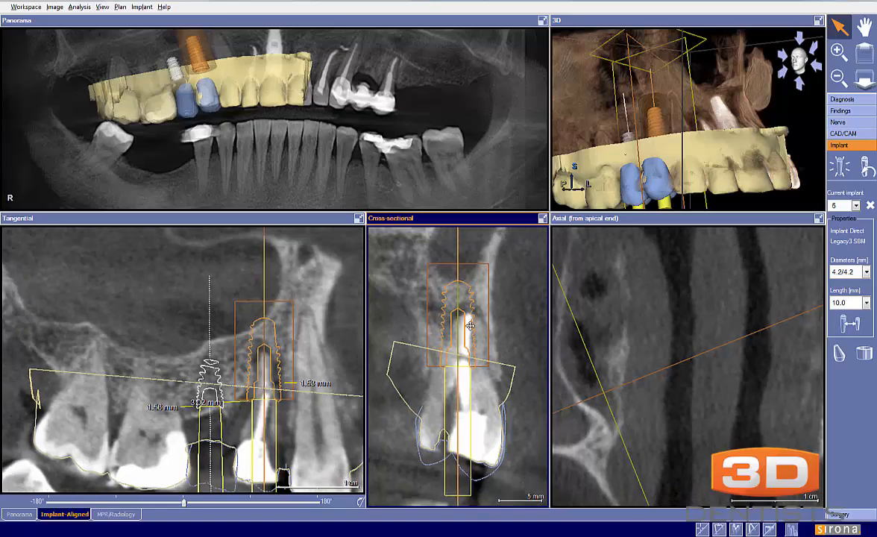
# Reposition implant 5 in the cross-sectional view and fine-tune the tilt of its axis within the bone
pyautogui.moveTo(470, 325); pyautogui.dragTo(468, 328)
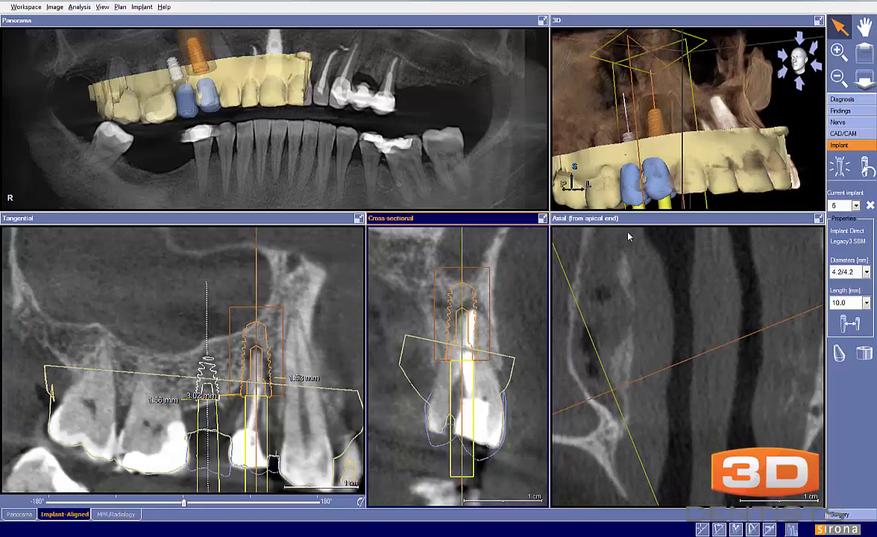
pyautogui.moveTo(463, 461); pyautogui.dragTo(462, 430)
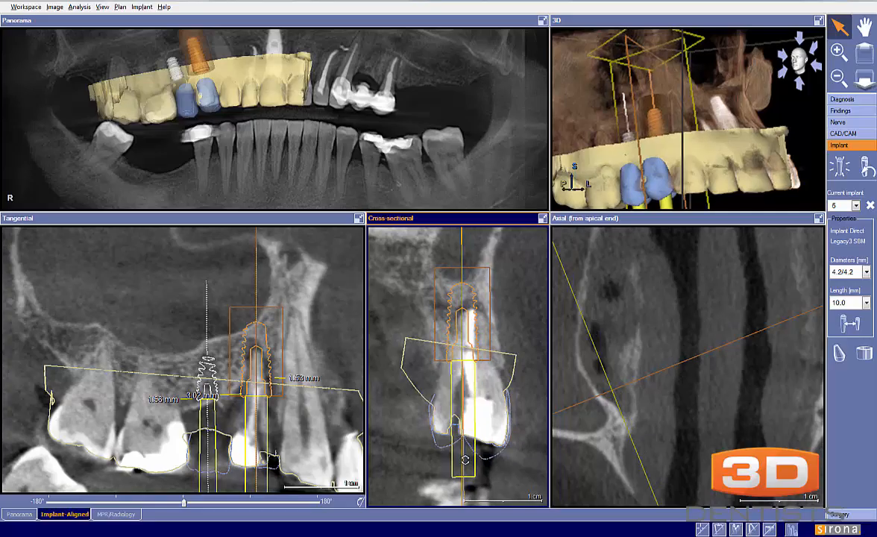
pyautogui.moveTo(464, 459); pyautogui.dragTo(465, 459)
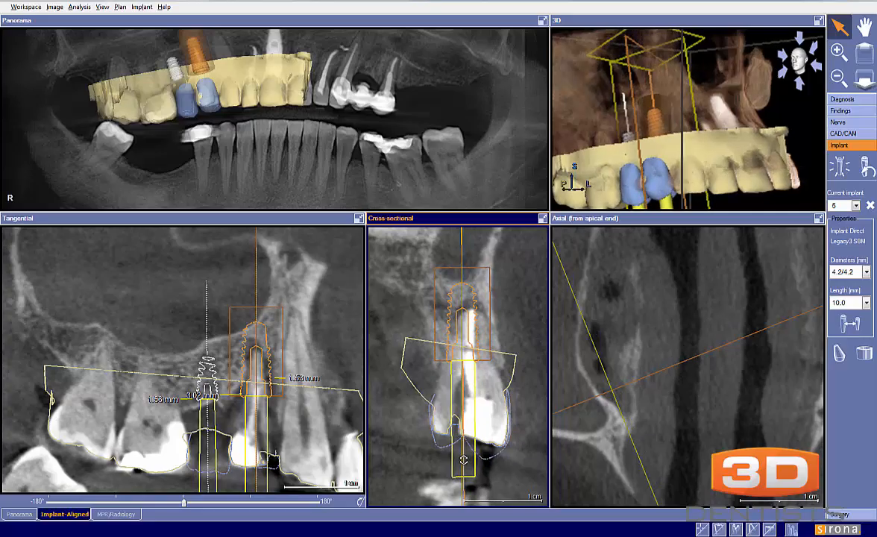
pyautogui.scroll(2, 521, 389)
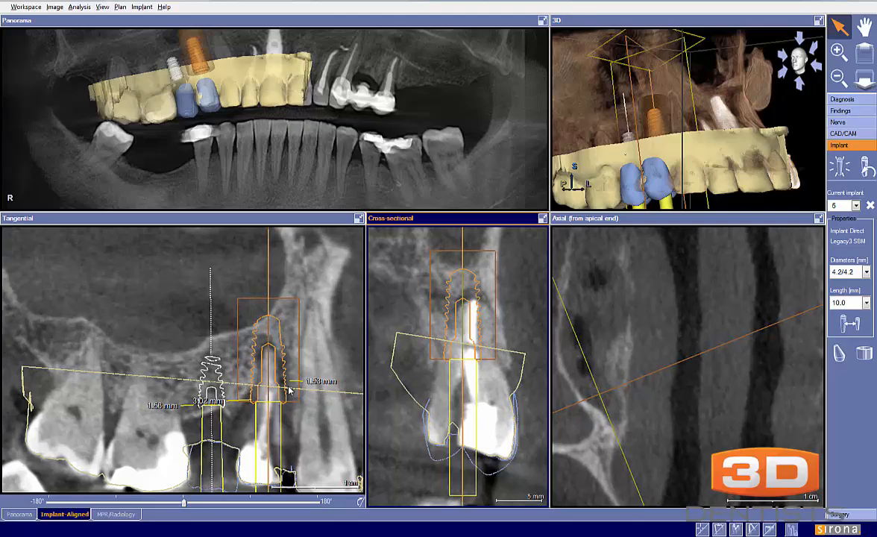
# Outline the root socket and the area around the implant's apex freehand in the enlarged cross-sectional view
pyautogui.click(542, 219)
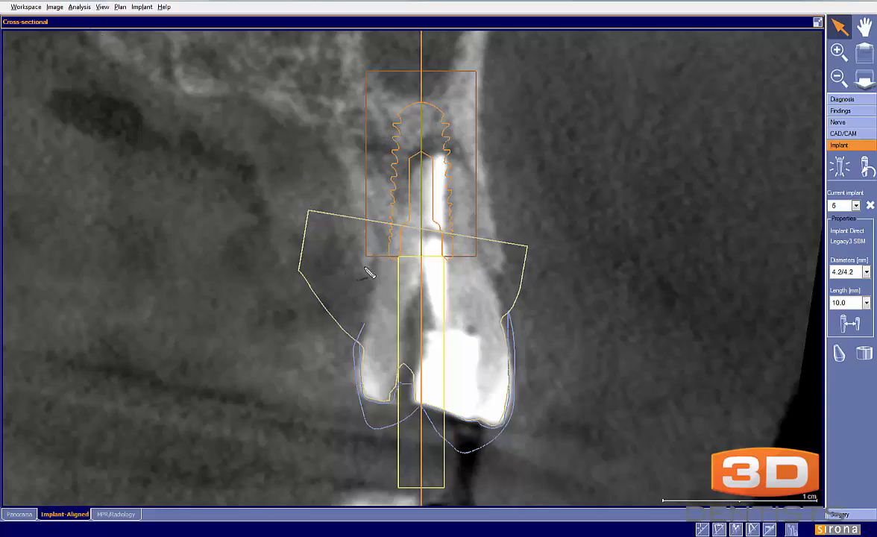
pyautogui.moveTo(371, 277)
pyautogui.mouseDown()
pyautogui.moveTo(397, 170)
pyautogui.moveTo(427, 134)
pyautogui.moveTo(459, 149)
pyautogui.moveTo(471, 176)
pyautogui.moveTo(489, 273)
pyautogui.mouseUp()
pyautogui.moveTo(373, 270)
pyautogui.mouseDown()
pyautogui.moveTo(400, 160)
pyautogui.moveTo(420, 132)
pyautogui.moveTo(445, 136)
pyautogui.moveTo(456, 153)
pyautogui.moveTo(495, 274)
pyautogui.mouseUp()
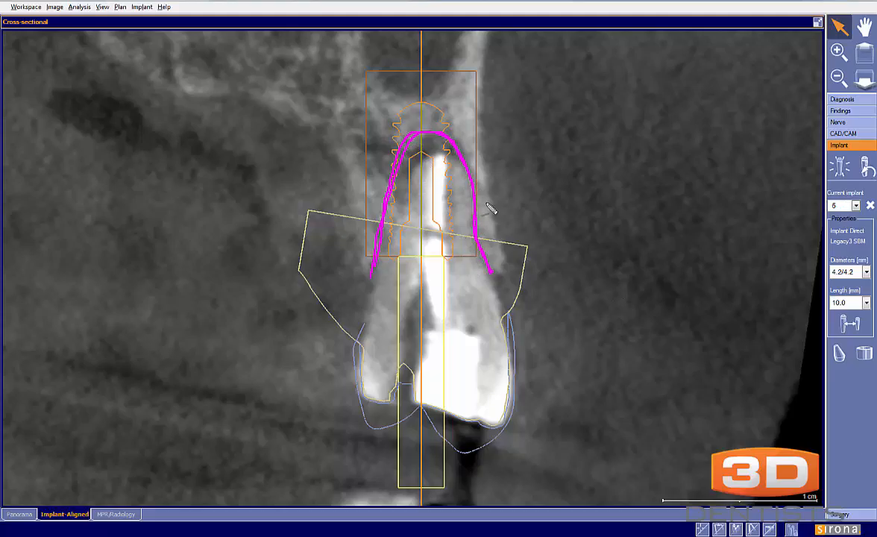
pyautogui.moveTo(394, 165)
pyautogui.mouseDown()
pyautogui.moveTo(402, 138)
pyautogui.moveTo(451, 132)
pyautogui.moveTo(446, 105)
pyautogui.moveTo(410, 104)
pyautogui.moveTo(385, 138)
pyautogui.moveTo(387, 155)
pyautogui.mouseUp()
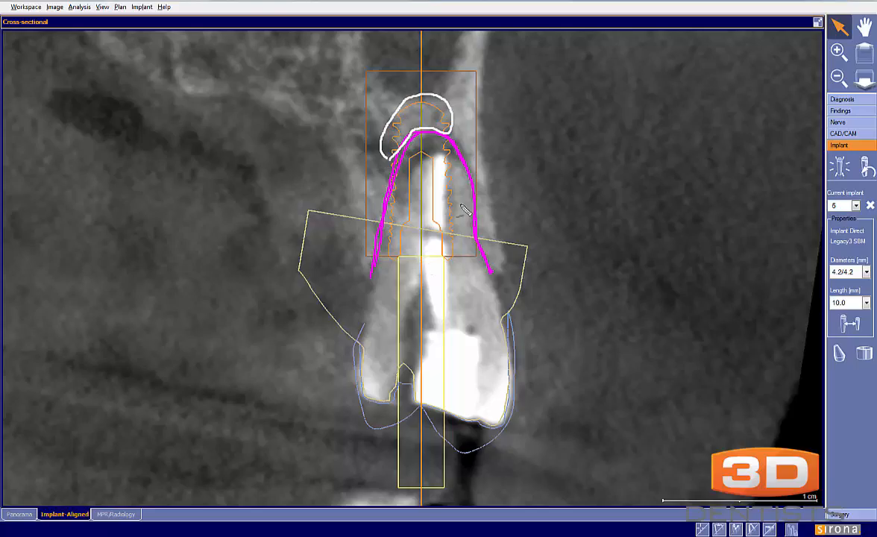
# Clear the cross-sectional tracing, outline the root around implant 5 in the enlarged tangential view, and clear that outline too
pyautogui.press('Escape')
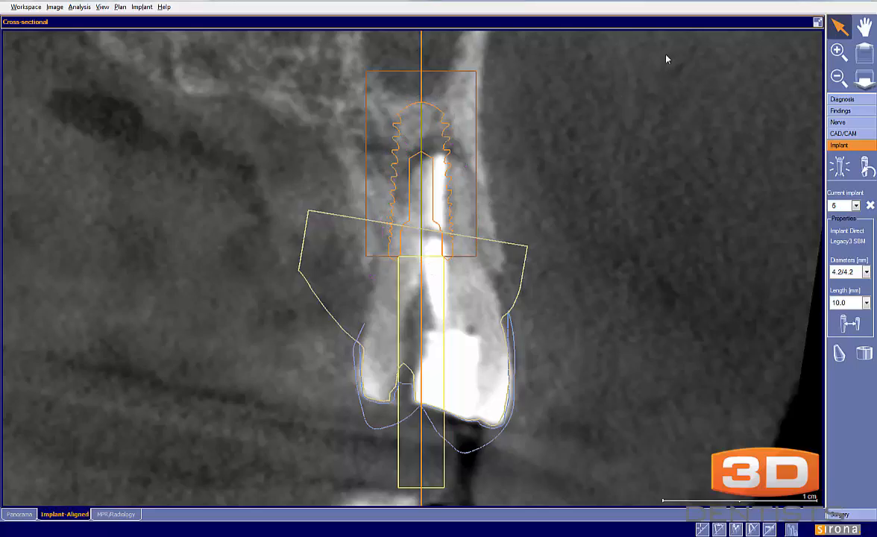
pyautogui.doubleClick(755, 24)
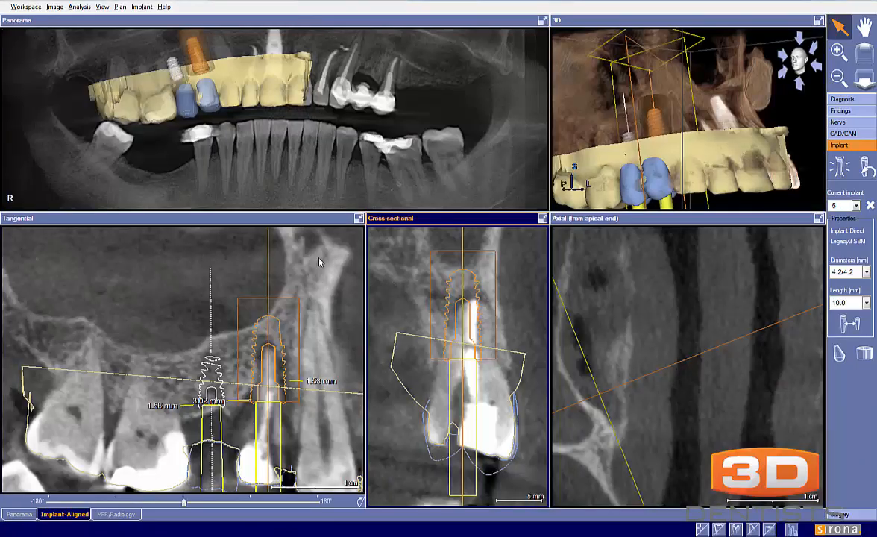
pyautogui.click(358, 217)
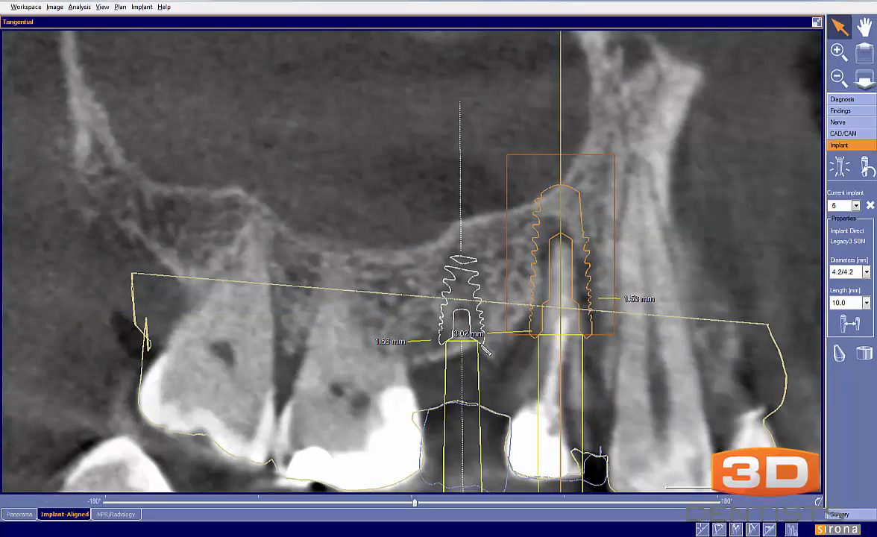
pyautogui.moveTo(520, 340)
pyautogui.mouseDown()
pyautogui.moveTo(535, 234)
pyautogui.moveTo(542, 221)
pyautogui.moveTo(564, 222)
pyautogui.moveTo(587, 265)
pyautogui.moveTo(604, 363)
pyautogui.mouseUp()
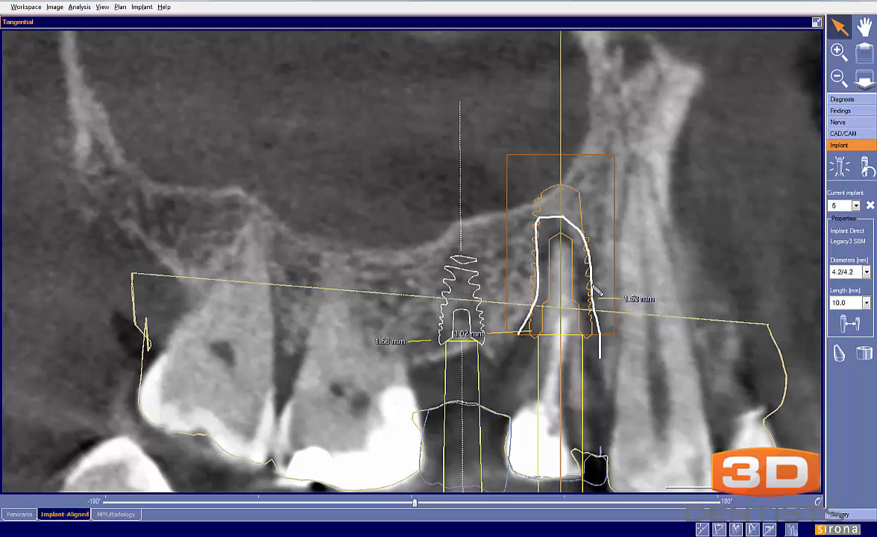
pyautogui.press('Escape')
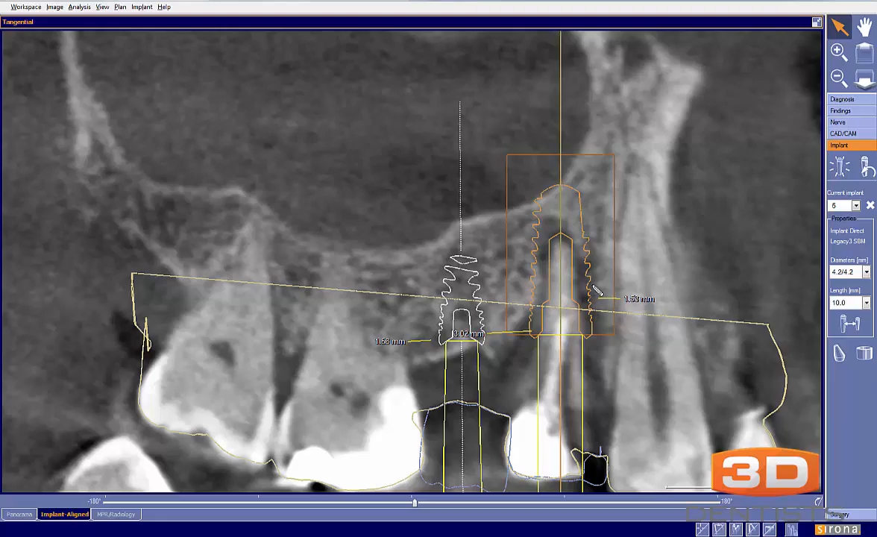
pyautogui.click(817, 22)
# Rotate the tangential slice slightly around implant 5 and examine the implant's fit in the cross-sectional view
pyautogui.moveTo(184, 502)
pyautogui.mouseDown()
pyautogui.moveTo(199, 502)
pyautogui.moveTo(182, 501)
pyautogui.mouseUp()
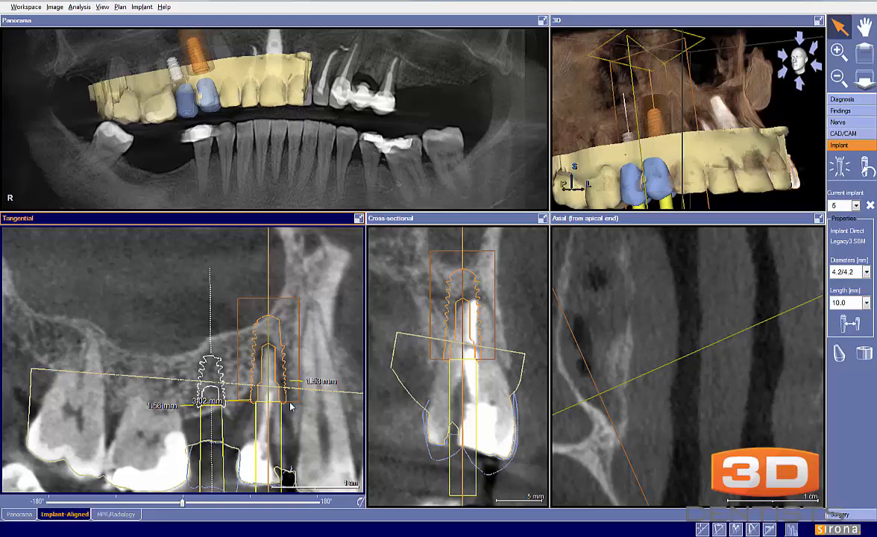
pyautogui.moveTo(453, 334); pyautogui.dragTo(450, 355)
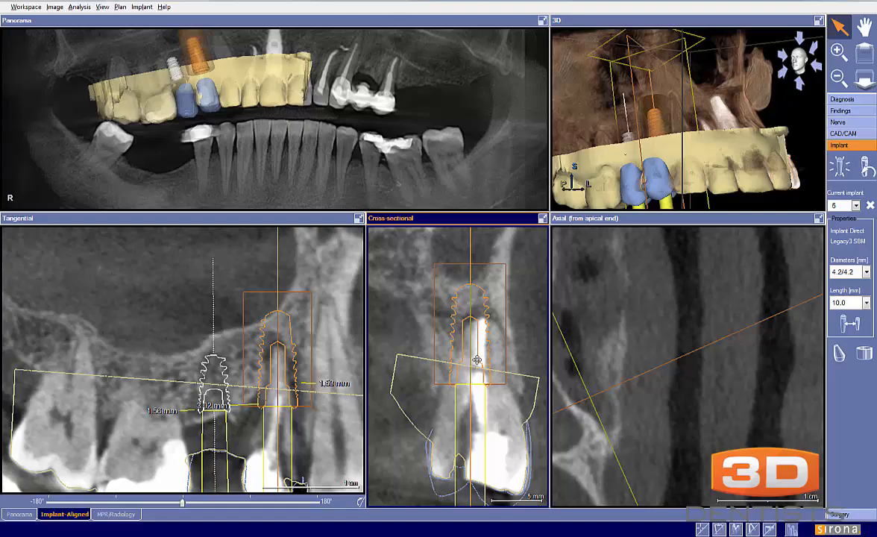
pyautogui.moveTo(477, 359); pyautogui.dragTo(478, 345)
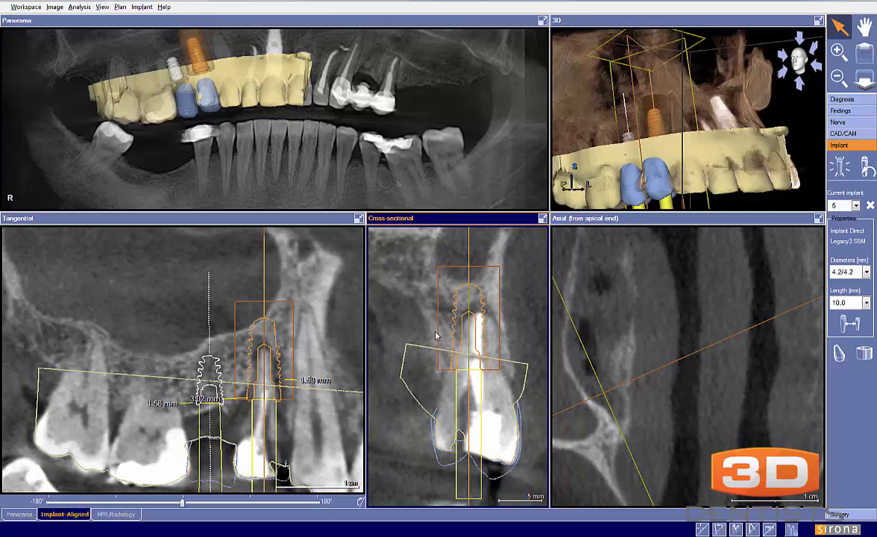
# Select implant 4 and adjust its position and axis tilt in the cross-sectional view relative to the planned crown
pyautogui.click(212, 356)
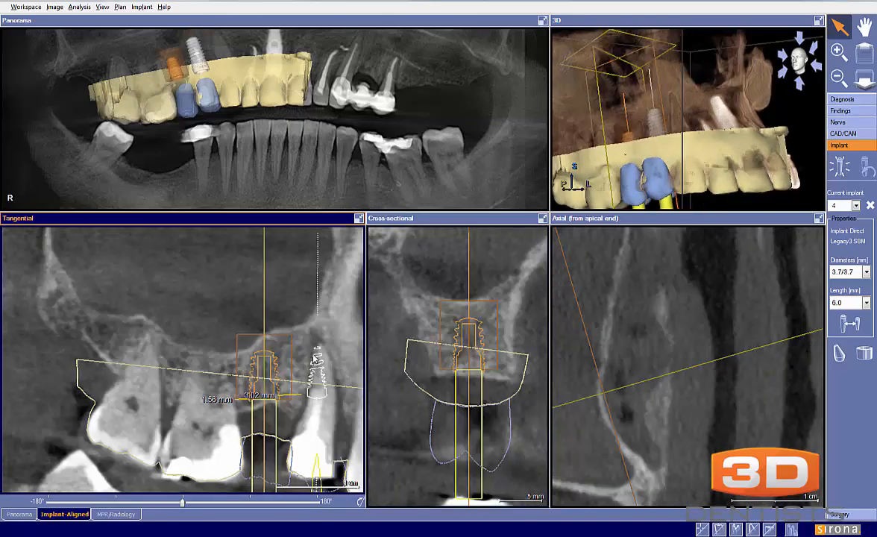
pyautogui.click(524, 344)
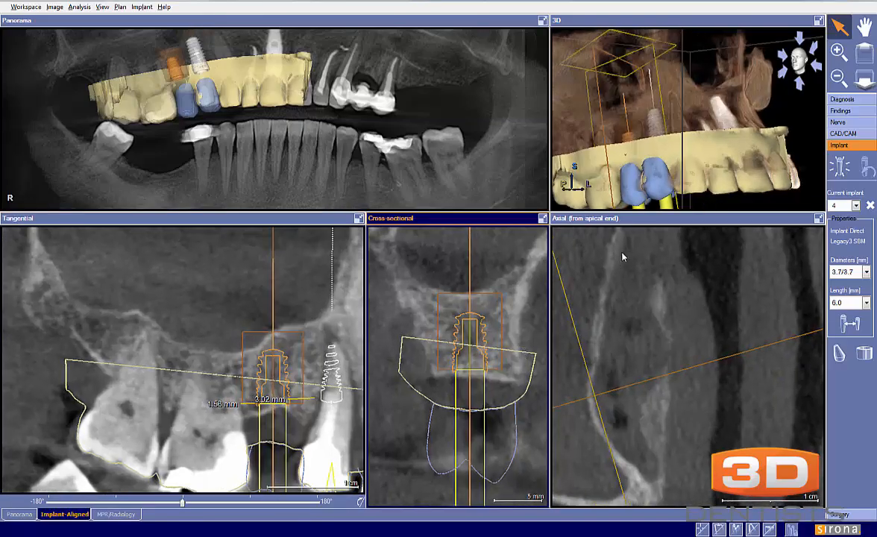
pyautogui.moveTo(462, 399); pyautogui.dragTo(472, 455)
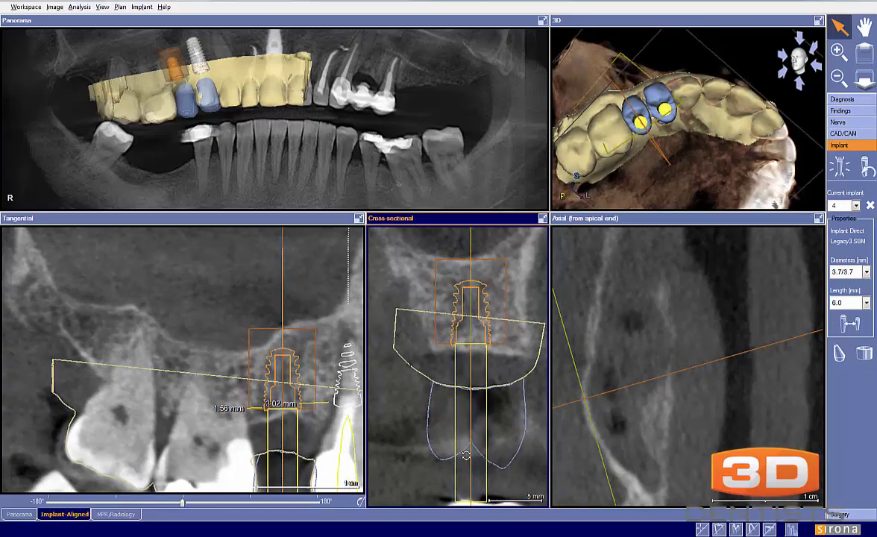
pyautogui.moveTo(475, 314); pyautogui.dragTo(475, 316)
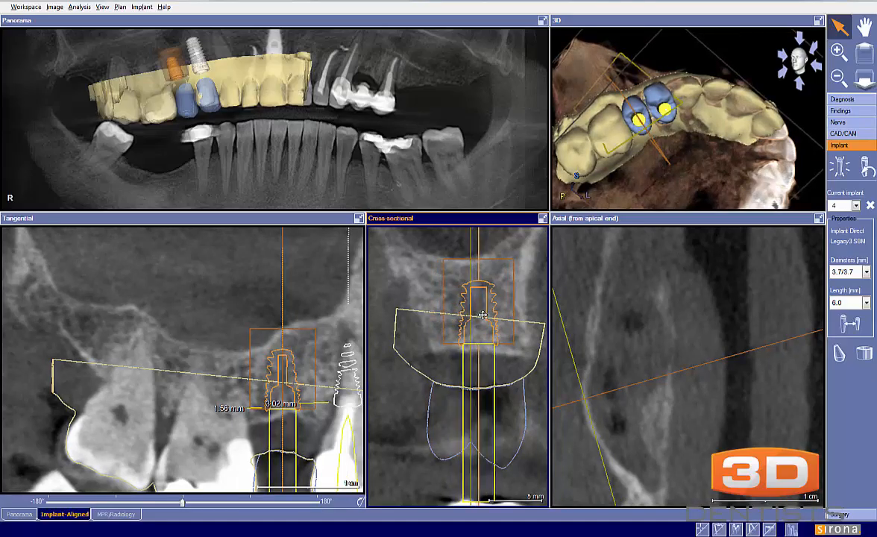
pyautogui.moveTo(471, 456); pyautogui.dragTo(478, 433)
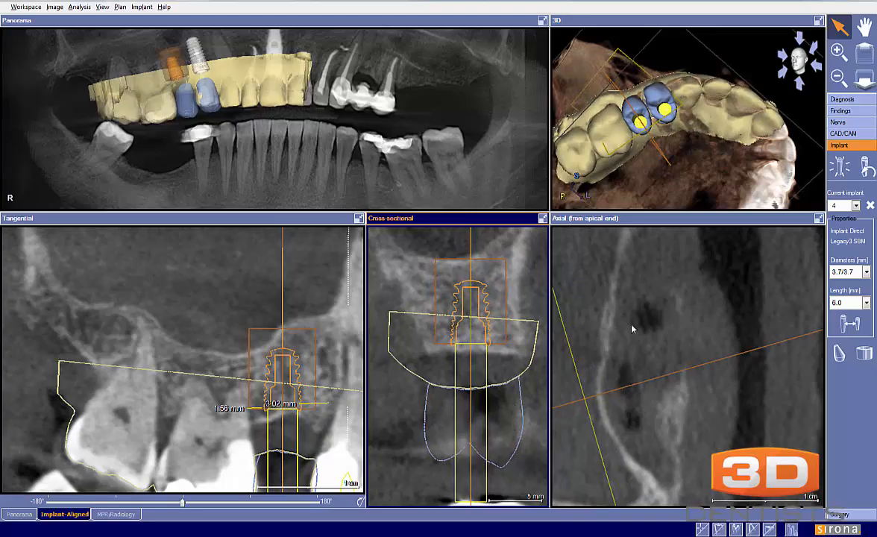
# Set implant 4 to diameter 4.2/4.2 mm and length 8.0 mm while checking its fit in the tangential view
pyautogui.moveTo(716, 132); pyautogui.dragTo(675, 147)
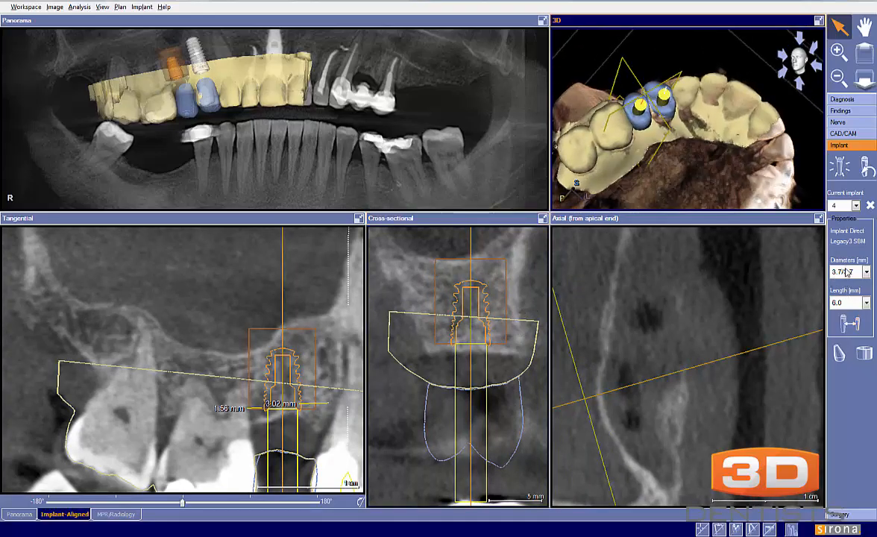
pyautogui.click(847, 272)
pyautogui.click(843, 307)
pyautogui.moveTo(363, 360); pyautogui.dragTo(314, 358)
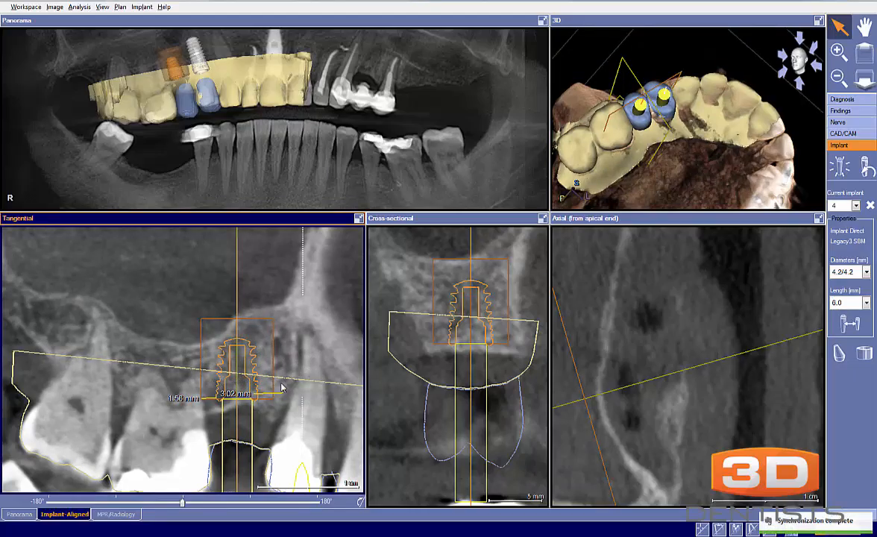
pyautogui.click(865, 302)
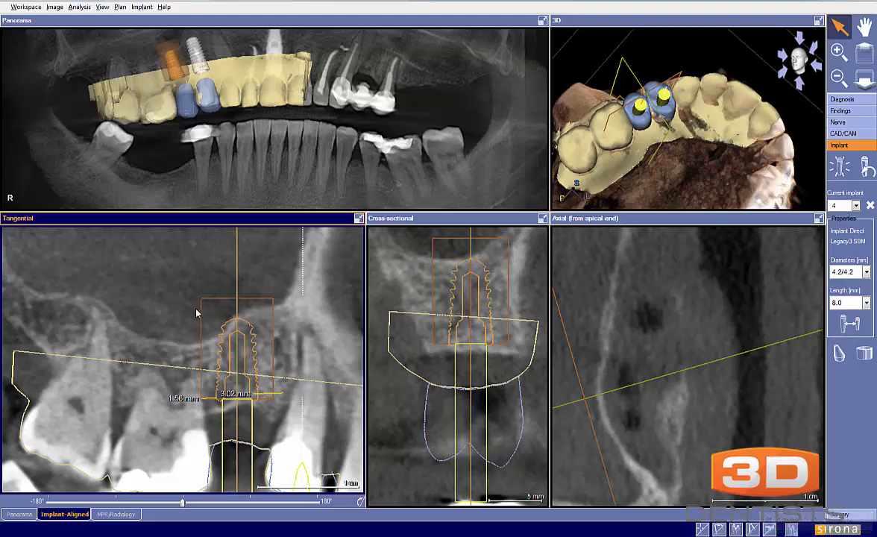
# Fine-tune implant 4's depth in the cross-sectional view and check both implants against the crowns from the occlusal side in 3D
pyautogui.moveTo(275, 332); pyautogui.dragTo(267, 326)
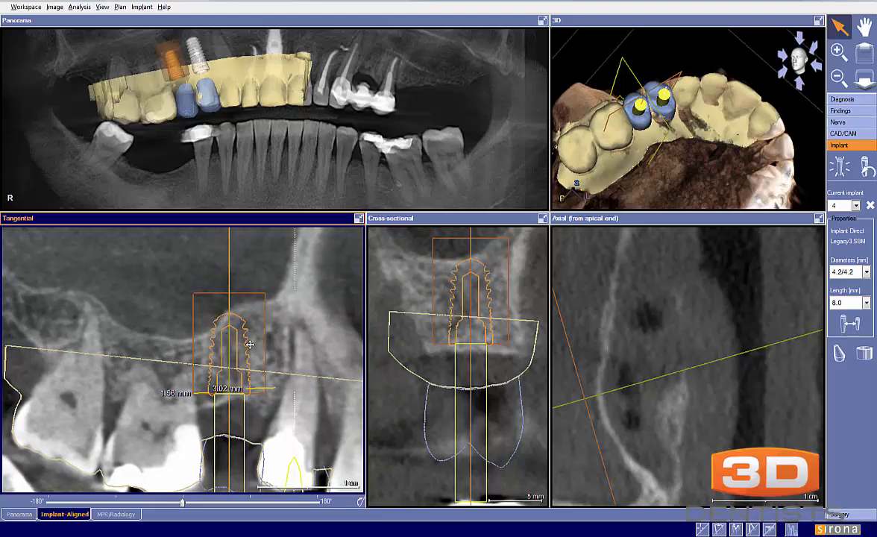
pyautogui.click(469, 306)
pyautogui.moveTo(468, 305); pyautogui.dragTo(468, 309)
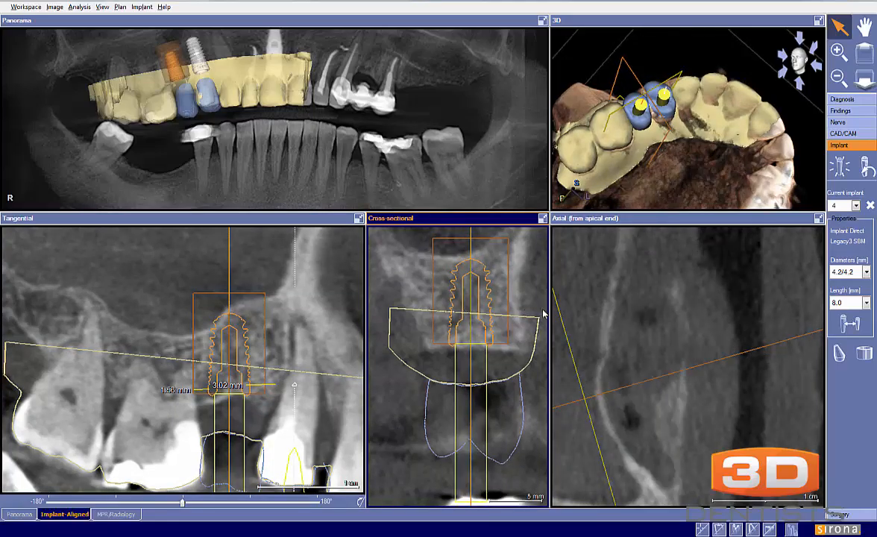
pyautogui.click(557, 281)
pyautogui.moveTo(686, 139); pyautogui.dragTo(646, 160)
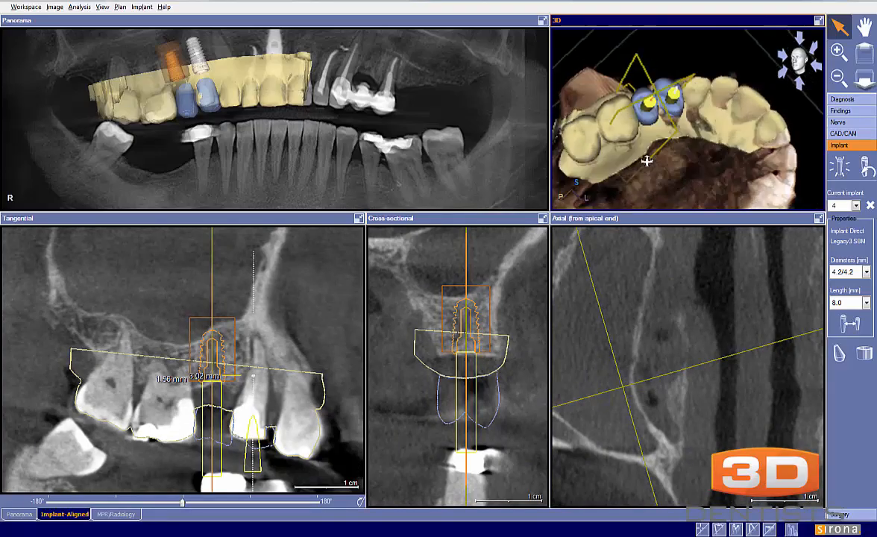